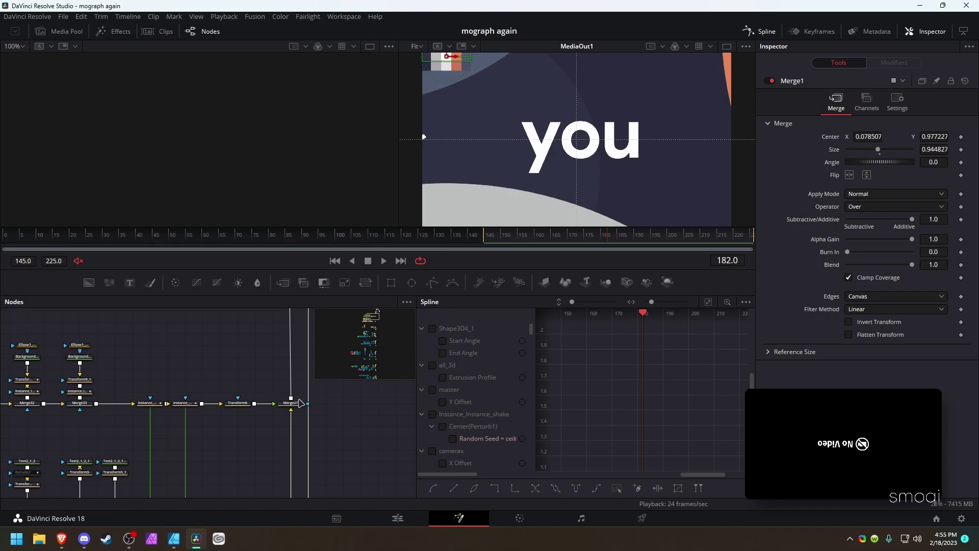
Step: Scrub through the finished "mograph again" animation and examine how its text, shape and merge nodes are arranged in layers
drag(218, 403, 280, 357)
drag(497, 235, 637, 237)
scroll(250, 390, down, 4)
scroll(250, 397, down, 3)
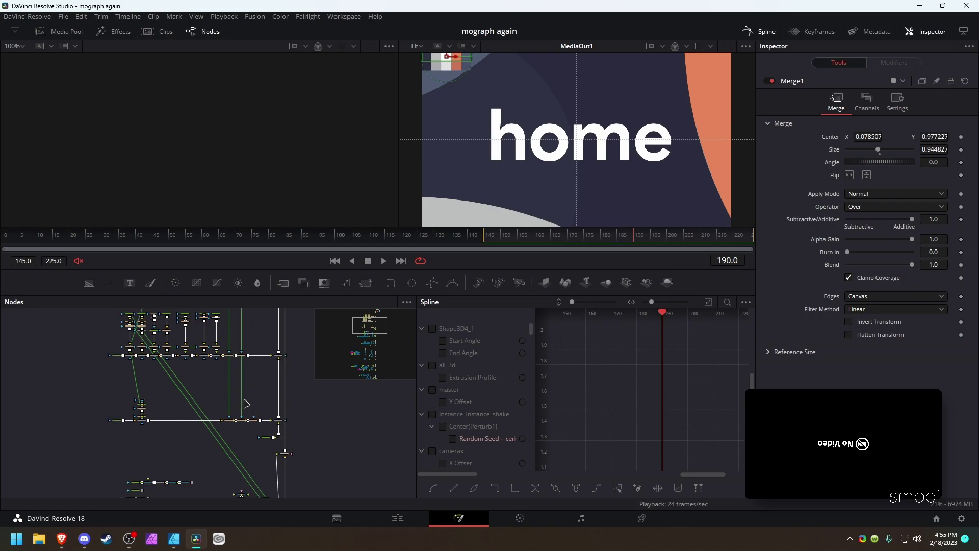
drag(77, 439, 347, 309)
click(339, 411)
scroll(182, 363, up, 5)
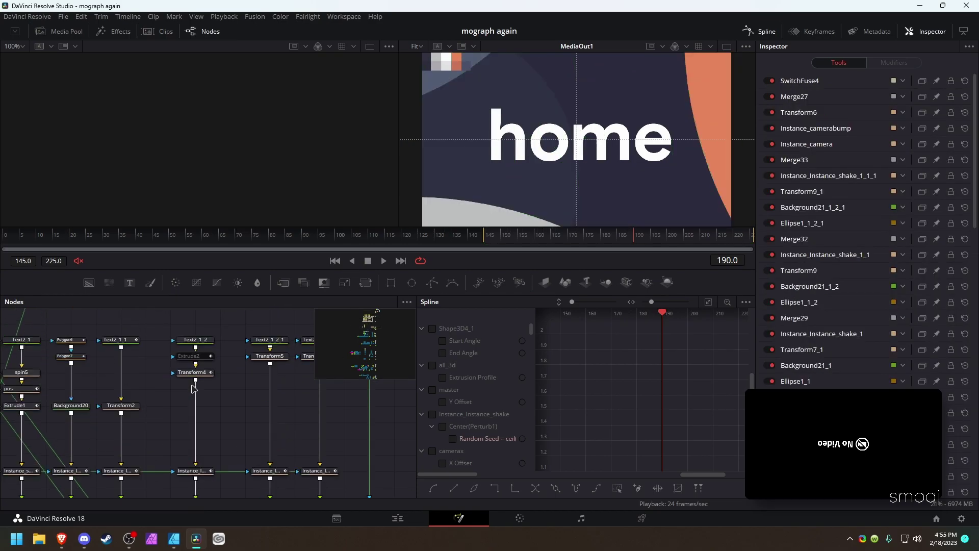
scroll(204, 396, up, 4)
scroll(197, 392, down, 4)
scroll(194, 394, down, 6)
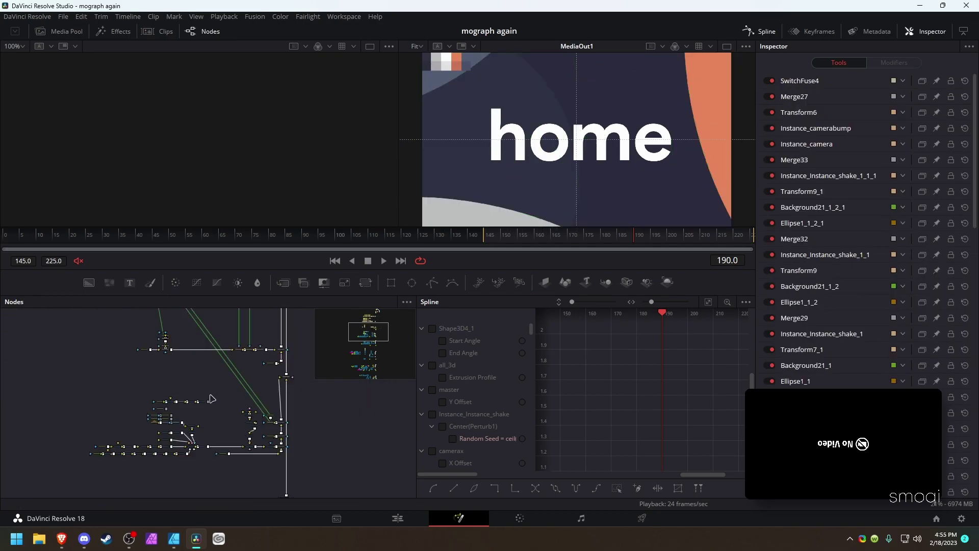
scroll(246, 383, up, 6)
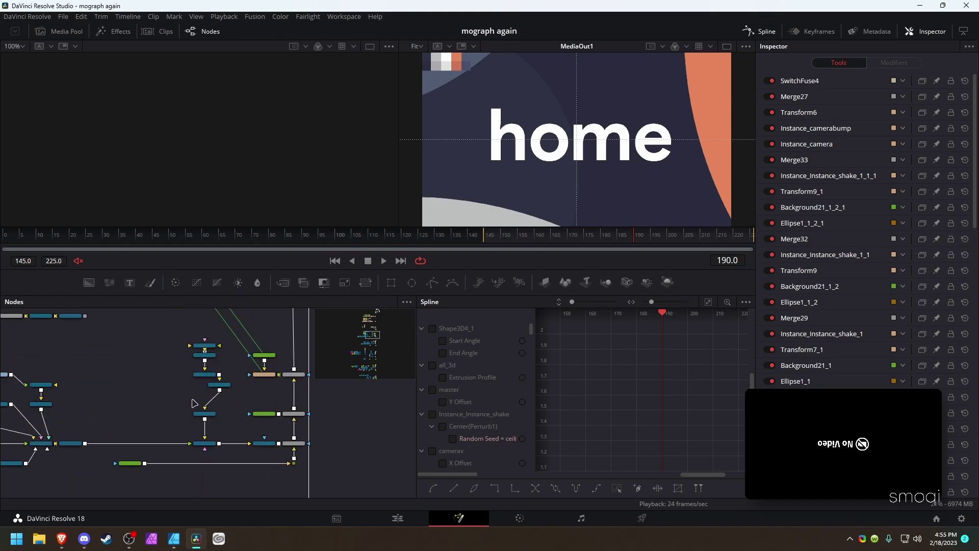
scroll(195, 405, up, 6)
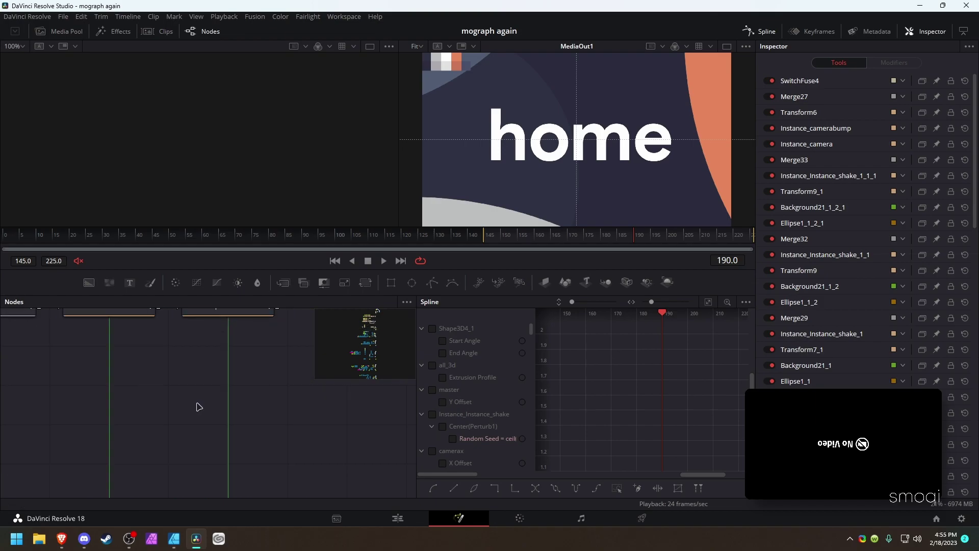
scroll(199, 407, down, 5)
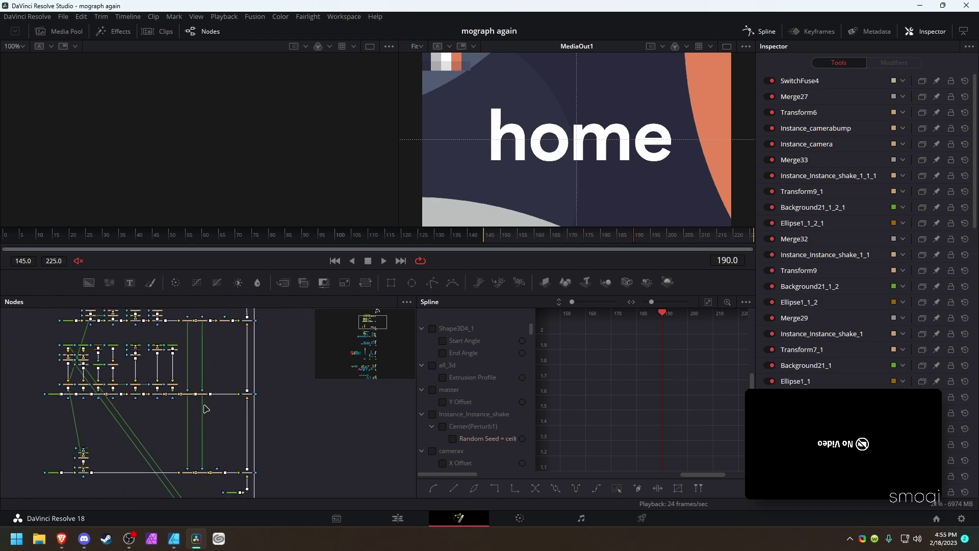
Step: Open the lab2 project from the "random shit" folder of the local project library
click(936, 519)
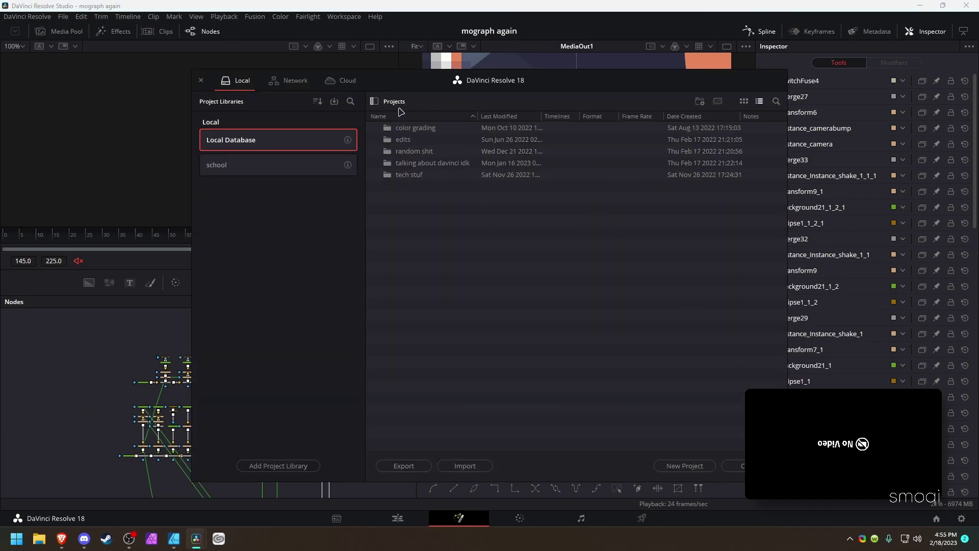
double_click(414, 152)
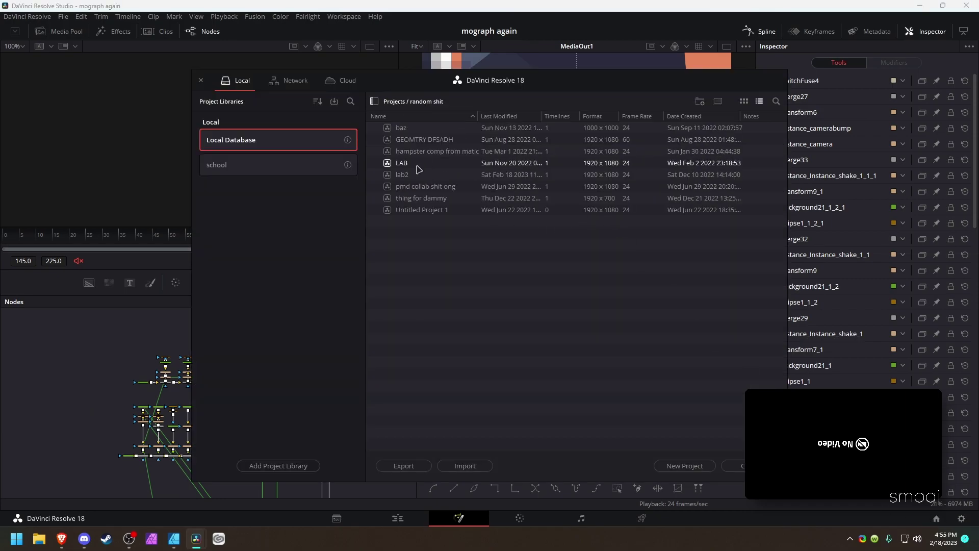
double_click(414, 175)
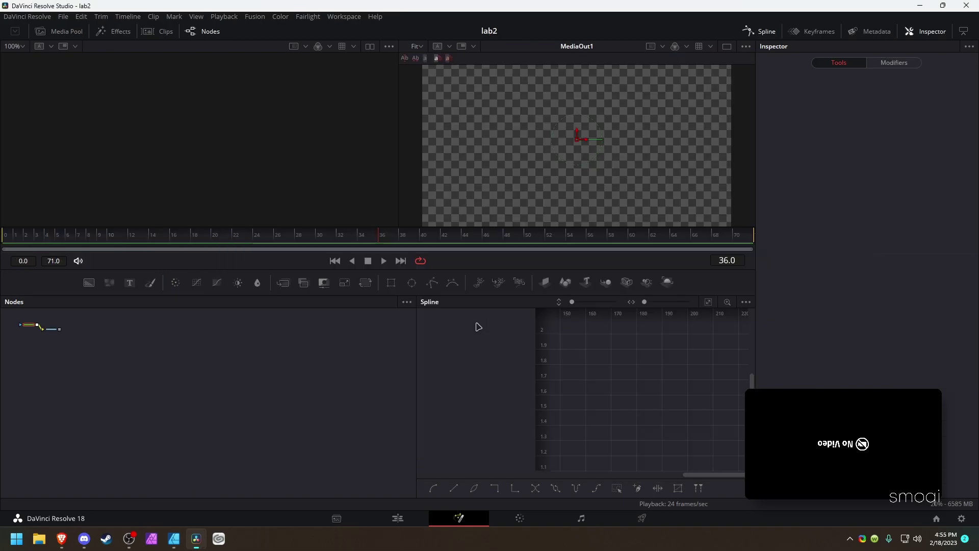
Step: Move the MediaOut1 node away from Text1 to leave working room between them in the node graph
drag(113, 328, 113, 348)
drag(214, 356, 392, 355)
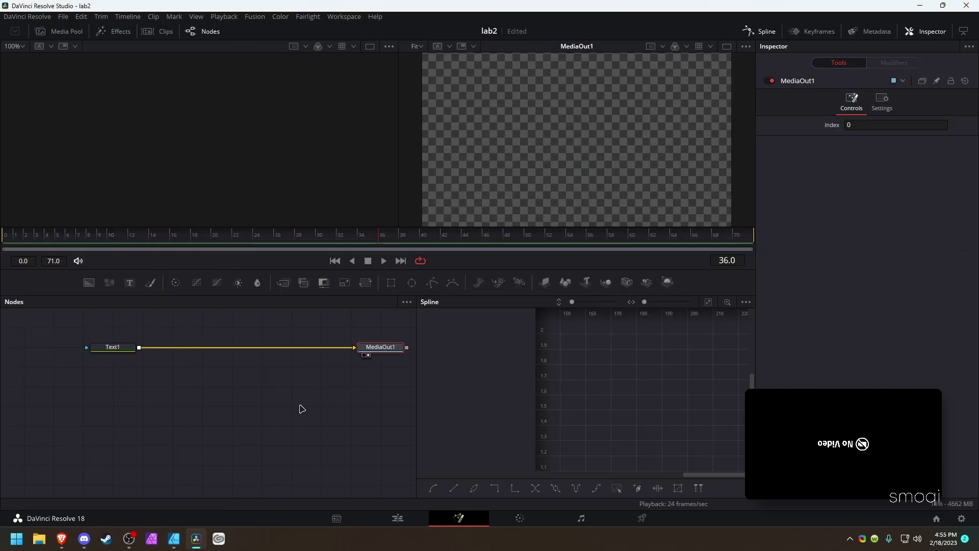
drag(216, 458, 180, 489)
Step: Review the layer and merge-node layout in Affinity Designer's 2d mograph tut diagram, and return to DaVinci Resolve
key(alt+Tab)
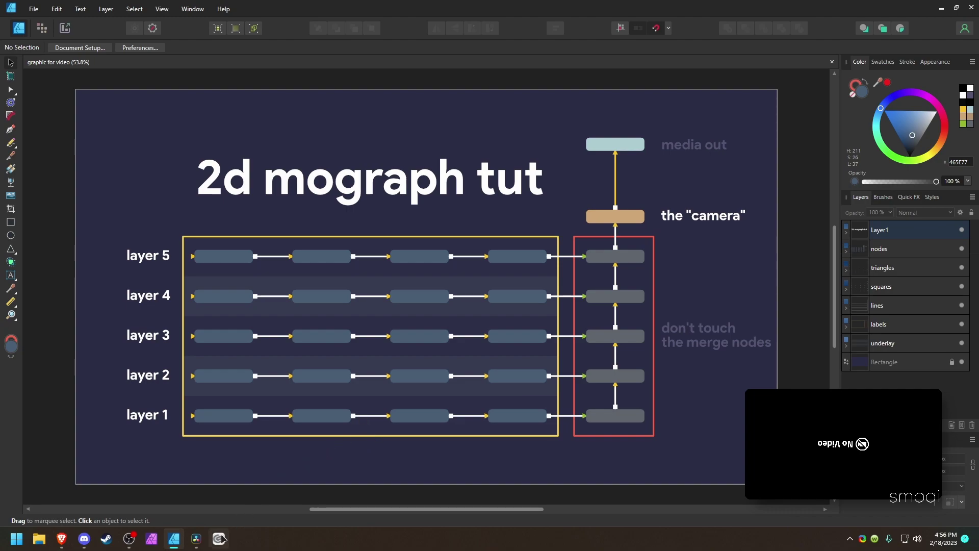
mouse_move(198, 547)
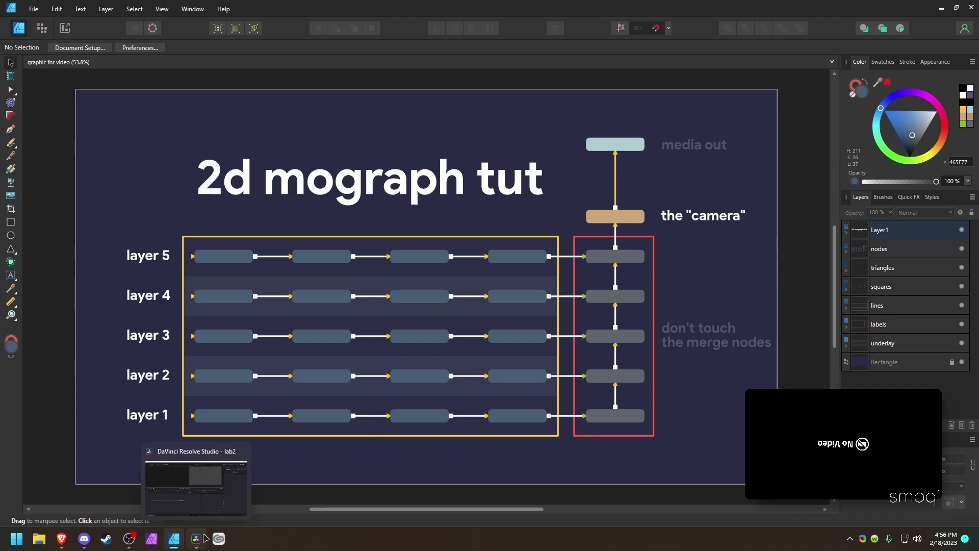
click(215, 489)
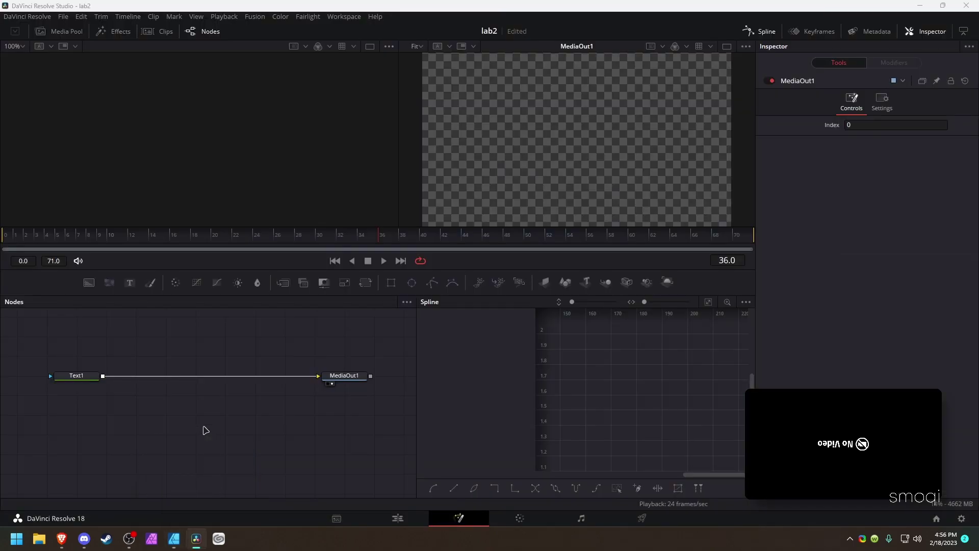
Step: Delete the Text1 node so only MediaOut1 is left in the composition
drag(205, 430, 84, 384)
key(Delete)
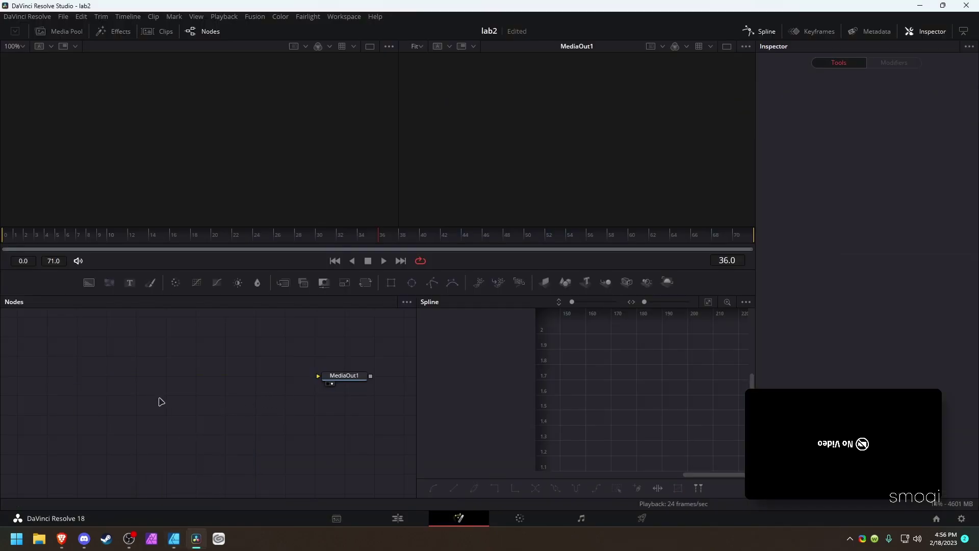
drag(201, 405, 224, 406)
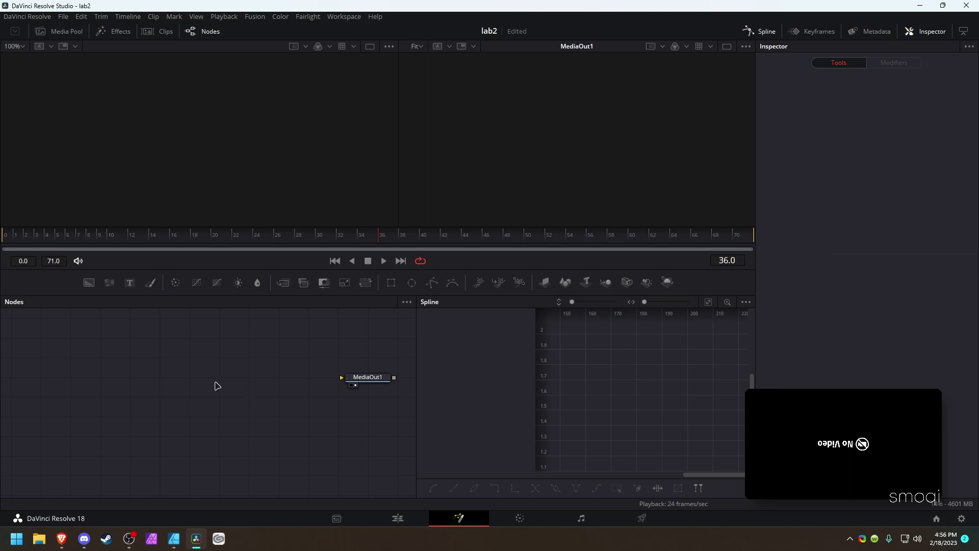
Step: Add a Background node, turn off its Auto Resolution and set its height to 1807
drag(88, 283, 78, 431)
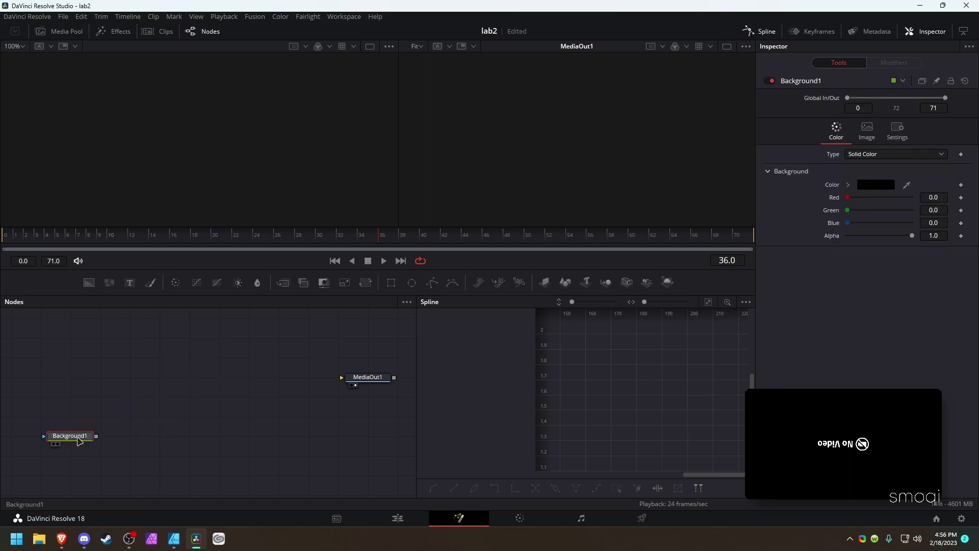
click(867, 130)
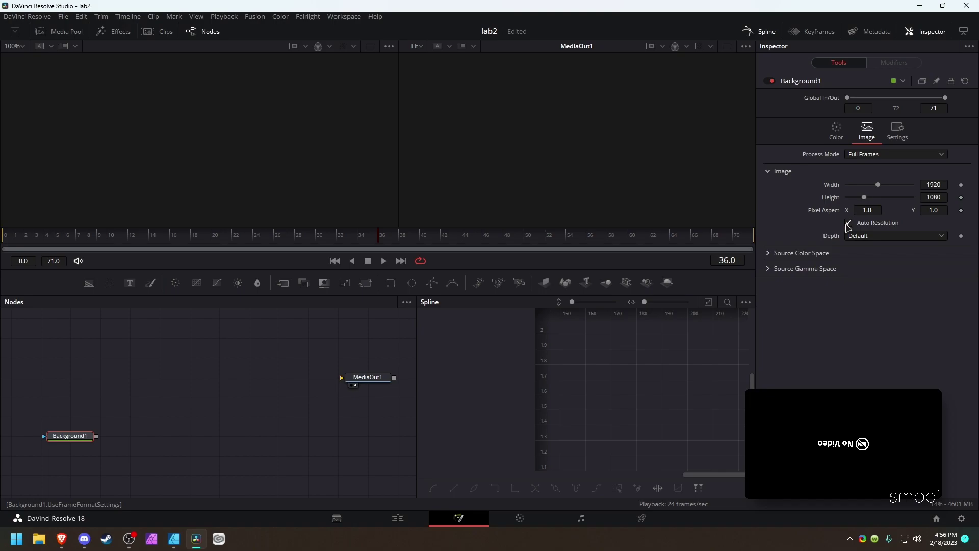
drag(871, 198, 876, 198)
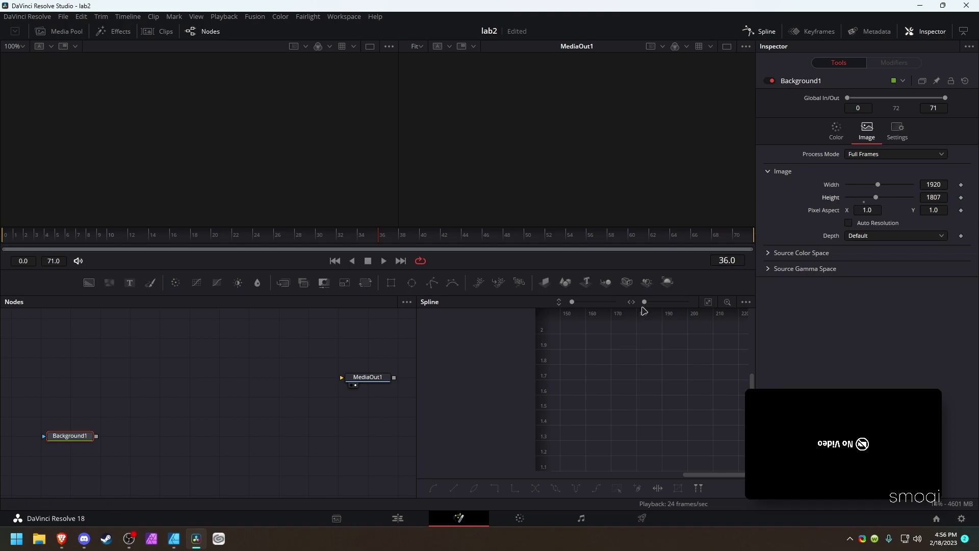
Step: Add a Text node, merge it over the Background, and route the Background connection through a router beneath the merge
drag(83, 438, 429, 363)
drag(136, 288, 277, 398)
click(176, 539)
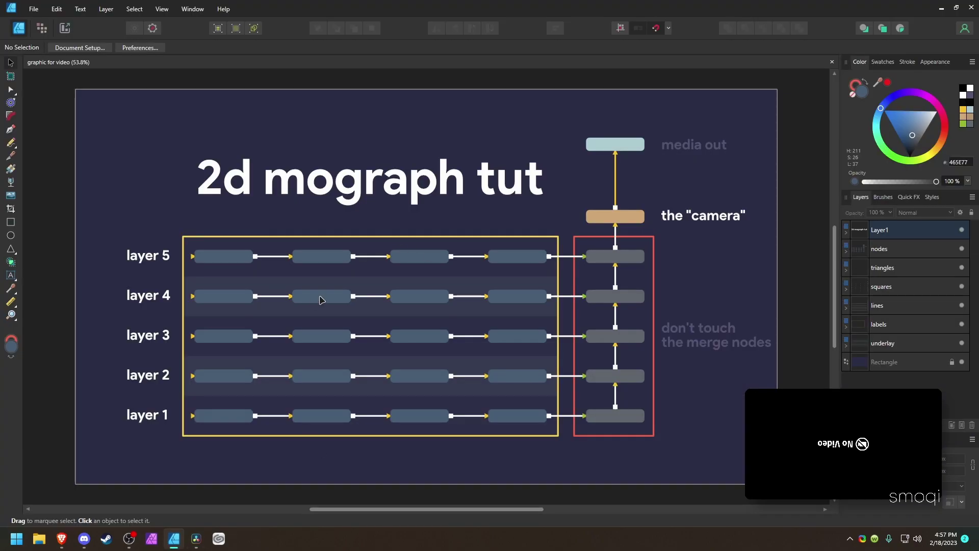
click(196, 539)
ctrl+click(171, 422)
drag(172, 422, 264, 436)
drag(99, 372, 178, 402)
click(216, 404)
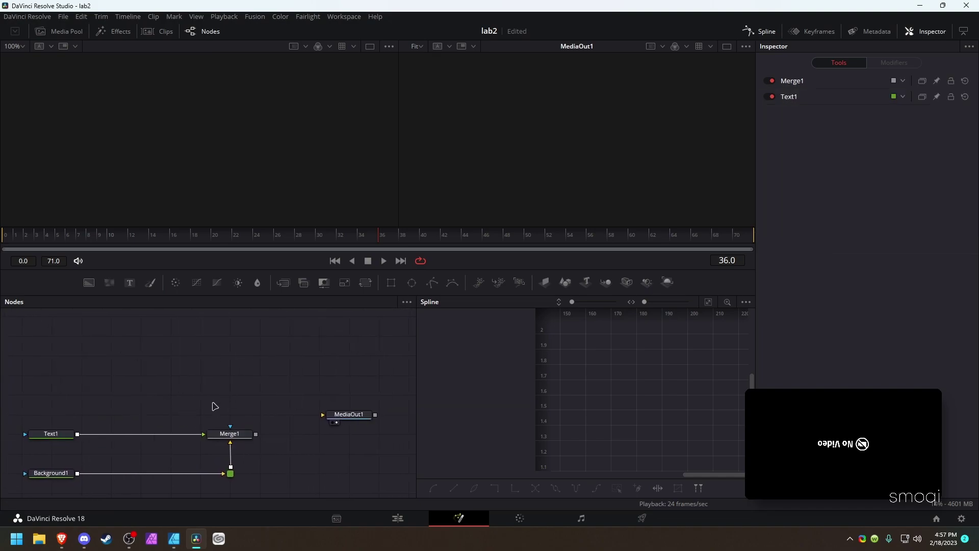
Step: Set the font of the Text1 node to Product Sans Bold
click(51, 434)
click(889, 234)
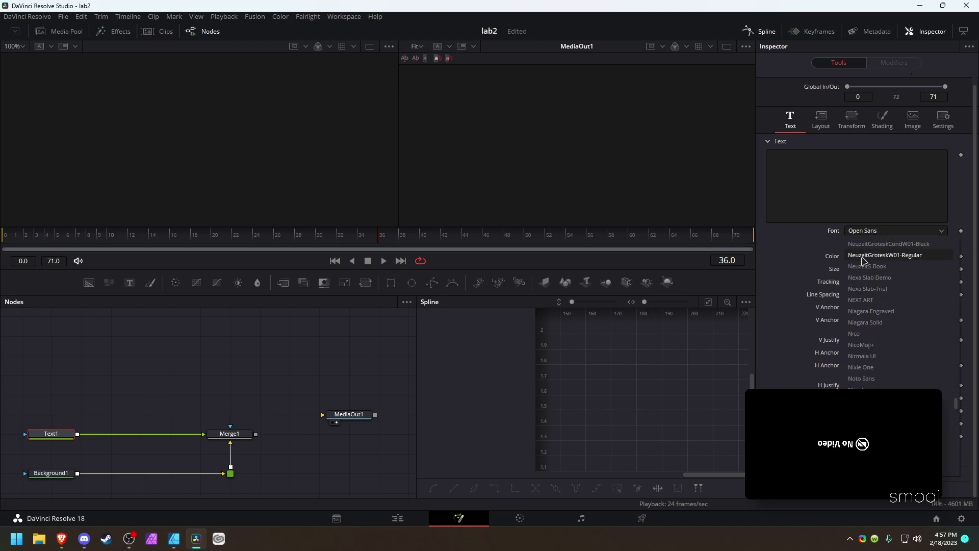
scroll(890, 286, down, 6)
click(898, 389)
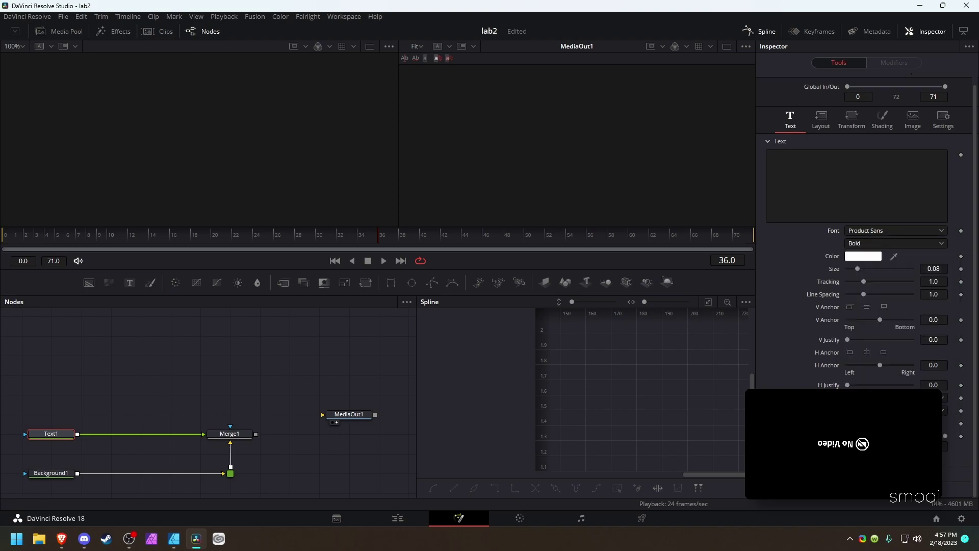
Step: Duplicate Text1 and Merge1 as a second layer above, and feed Merge1's output into the copied merge
drag(251, 392, 300, 380)
drag(96, 401, 317, 439)
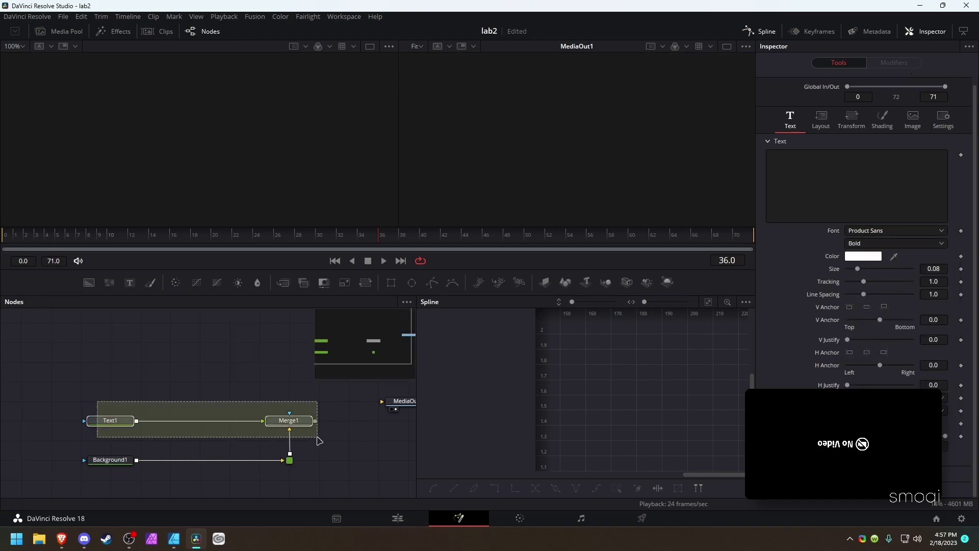
key(ctrl+c)
key(ctrl+v)
drag(371, 400, 182, 413)
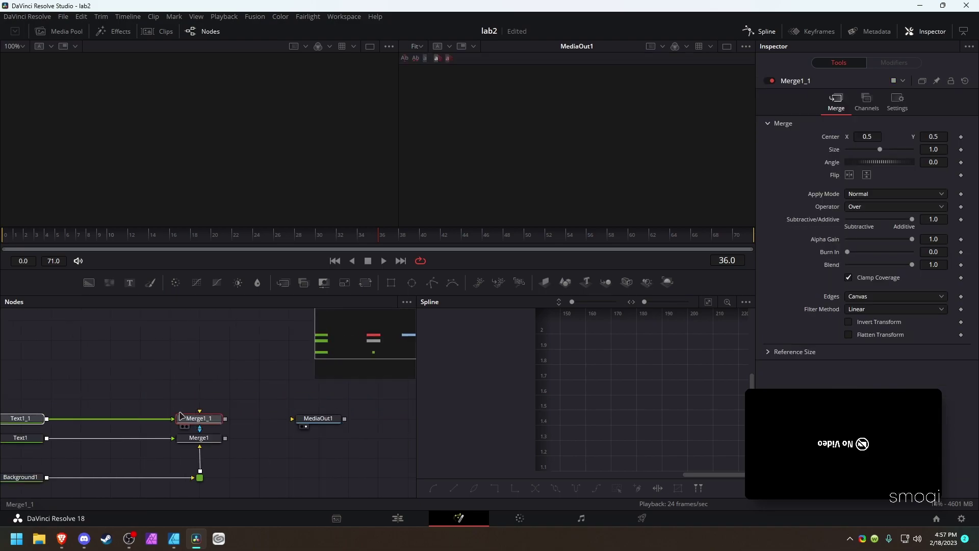
click(234, 420)
drag(225, 438, 200, 420)
mouse_move(241, 387)
mouse_down()
mouse_move(24, 418)
mouse_move(26, 398)
mouse_up()
click(77, 388)
Step: Duplicate the Text1_1 and Merge1_1 pair as a third layer stacked above and connected to the merge chain
drag(148, 354, 276, 360)
mouse_move(115, 366)
mouse_down()
mouse_move(360, 404)
mouse_move(259, 388)
mouse_move(280, 383)
mouse_move(270, 377)
mouse_up()
key(ctrl+c)
key(ctrl+v)
click(337, 387)
Step: Connect the topmost merge to MediaOut1 and place MediaOut1 directly above the merge column
drag(383, 432, 353, 371)
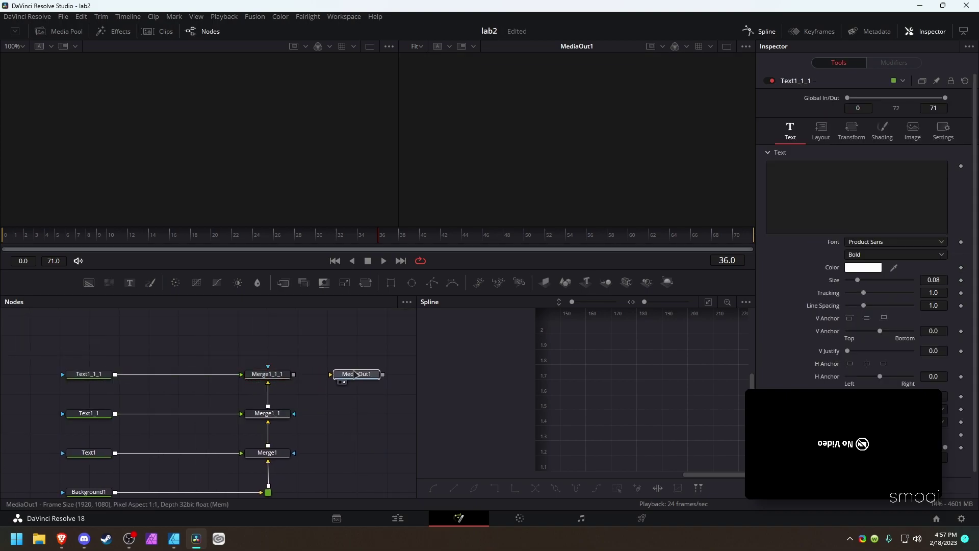
drag(294, 374, 260, 319)
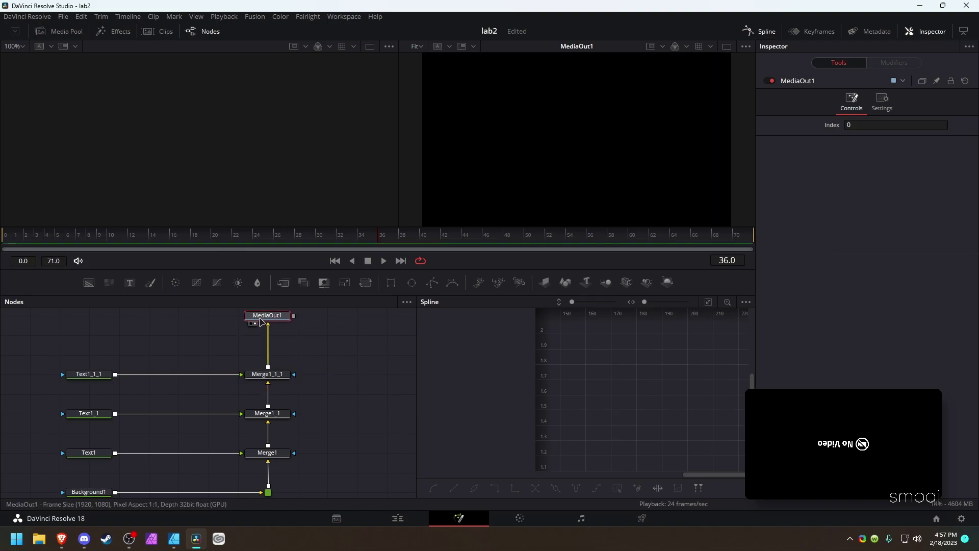
click(322, 367)
Step: Color the Background1 node a muted blue with hue 0.584, saturation 0.319 and value 0.52
scroll(290, 382, down, 3)
scroll(265, 400, up, 3)
drag(293, 418, 245, 446)
click(259, 328)
scroll(583, 151, down, 2)
scroll(117, 464, down, 2)
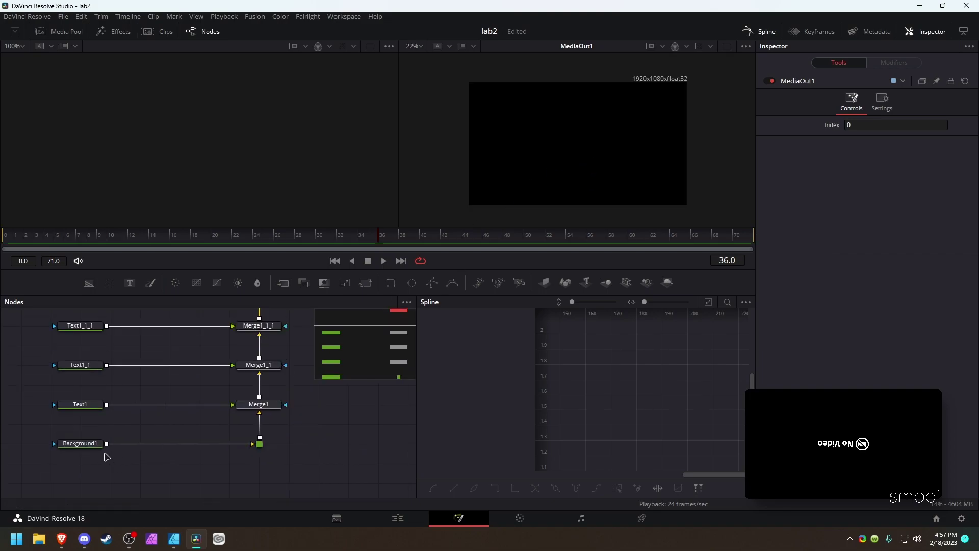
click(76, 444)
click(837, 132)
click(848, 185)
drag(875, 225, 808, 211)
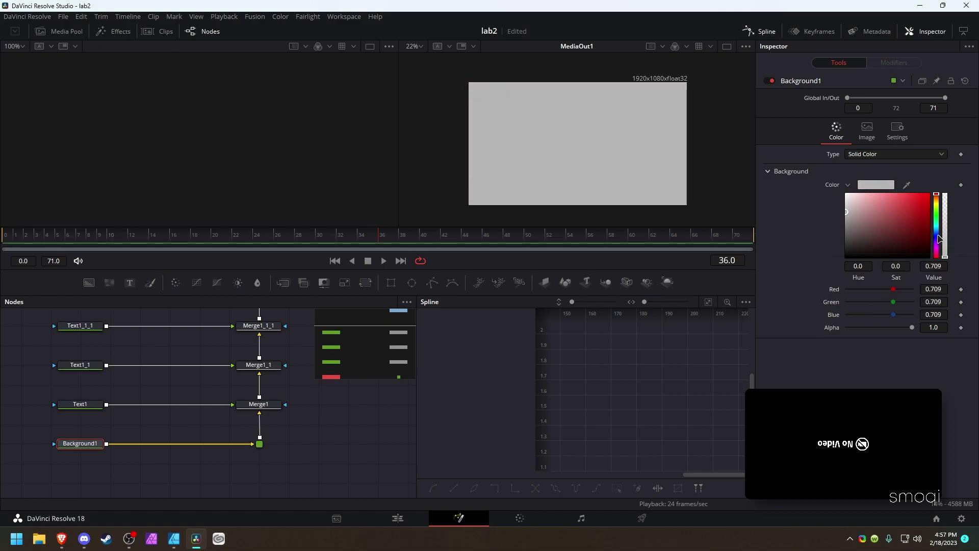
click(936, 231)
drag(878, 224, 872, 224)
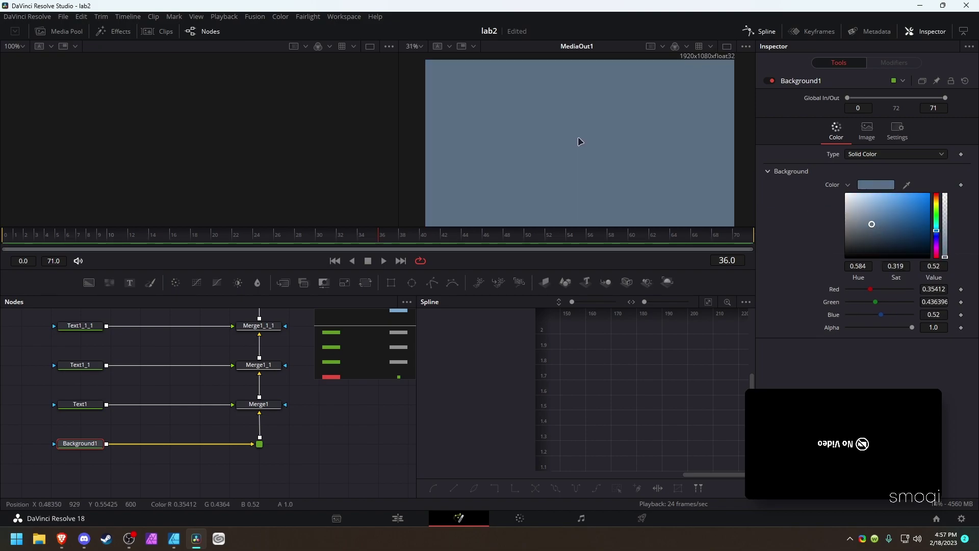
Step: Hide the Spline editor and enlarge the node graph area beneath the viewers
drag(475, 296, 477, 318)
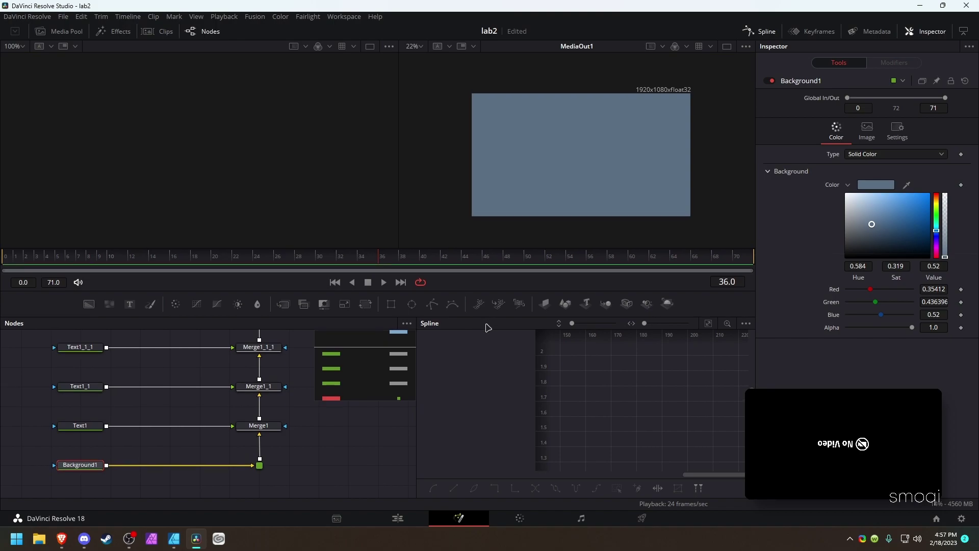
click(765, 31)
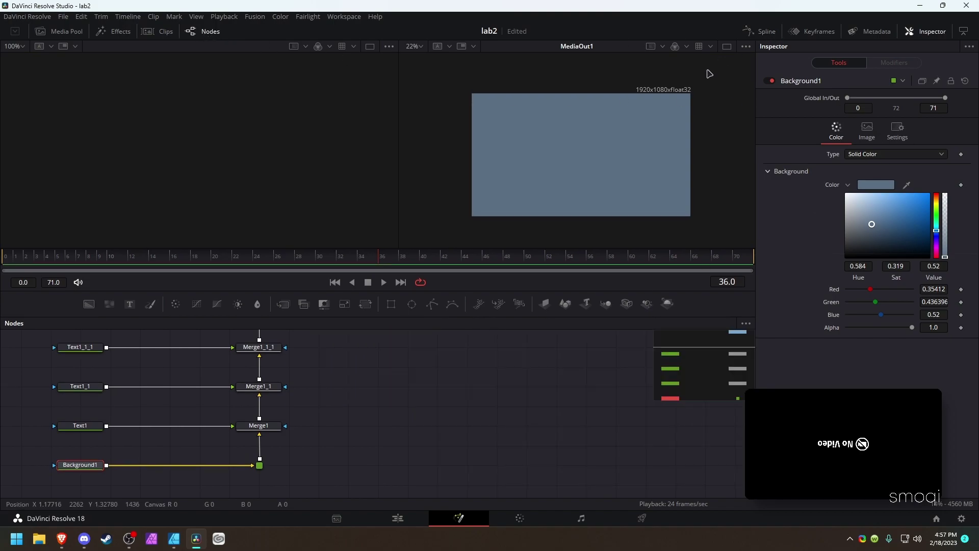
drag(422, 376, 527, 416)
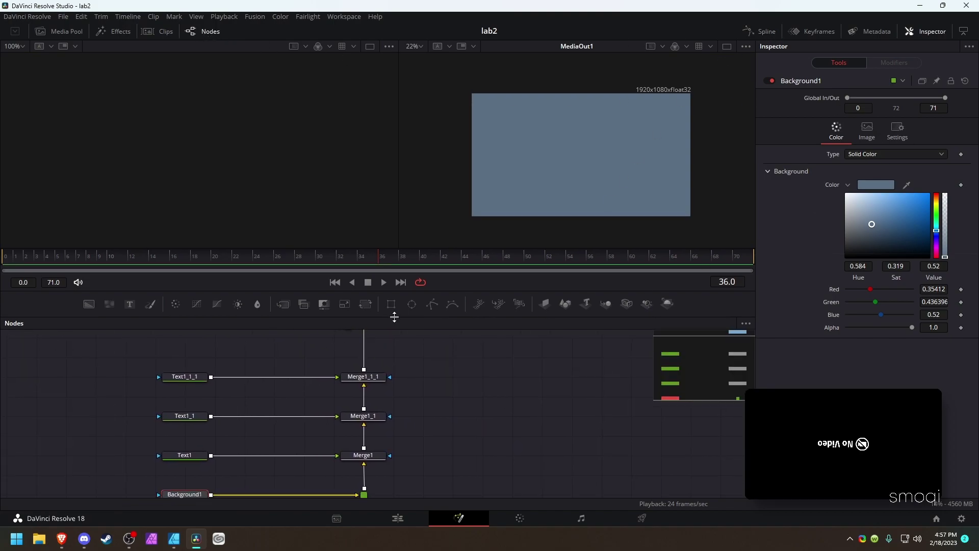
drag(395, 317, 408, 279)
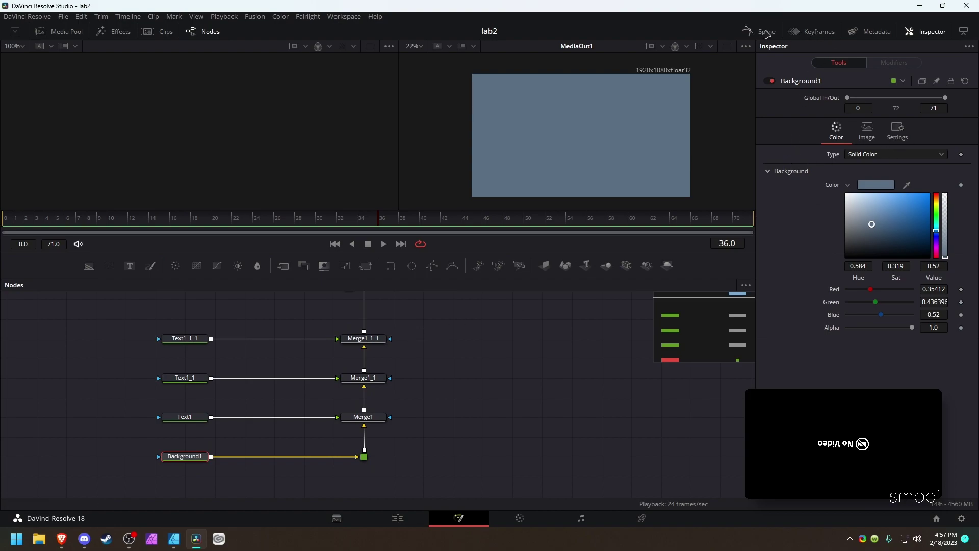
click(768, 34)
click(767, 34)
Step: Enter the text "asdasdasd" in the Text1 node
scroll(423, 349, up, 1)
scroll(422, 351, down, 1)
click(184, 416)
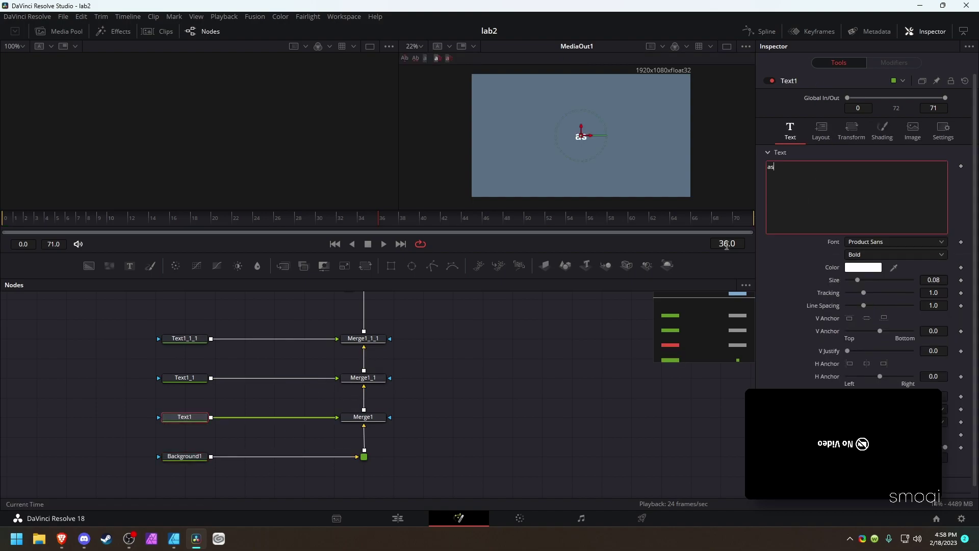
text(asdasdasd)
Step: Replace the Text1_1 text with "zxczxczxczxczxc" and enter "qweqweqweqwe" in the Text1_1_1 node
click(185, 378)
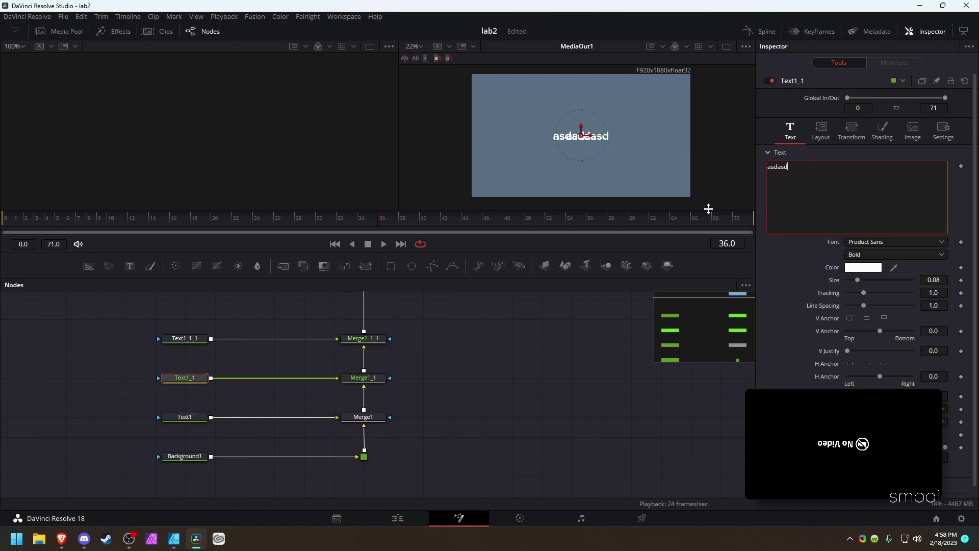
triple_click(860, 182)
text(zxczxczxczxczxc)
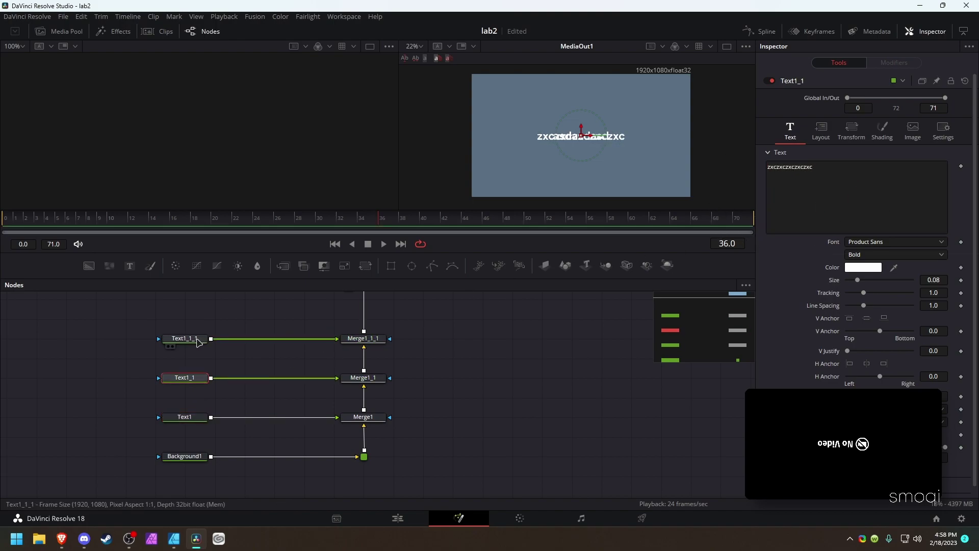
click(185, 338)
click(836, 178)
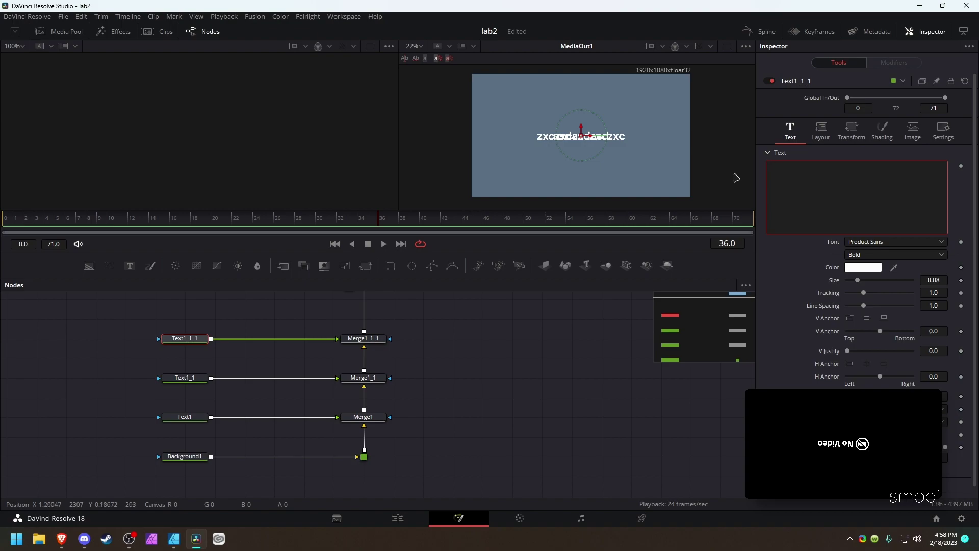
text(qweqweqweqwe)
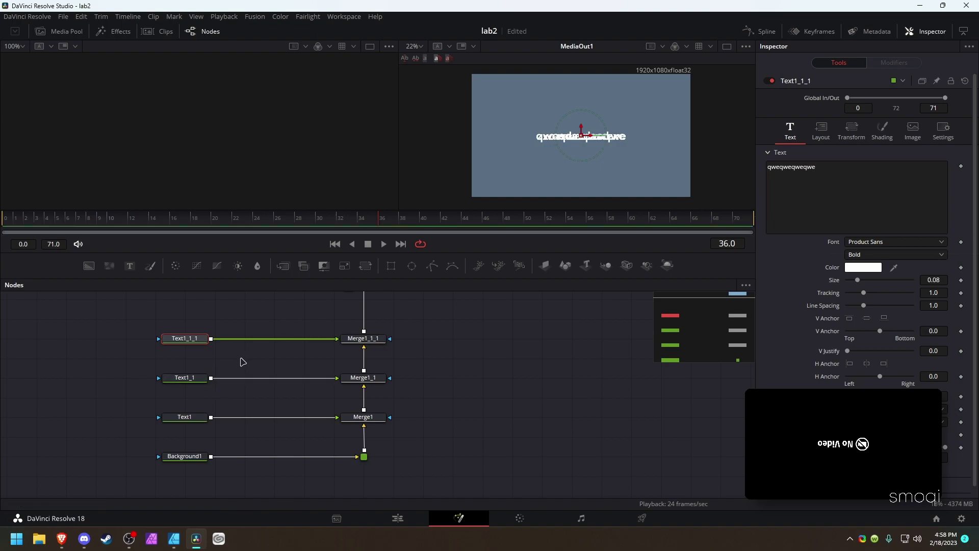
drag(235, 371, 259, 356)
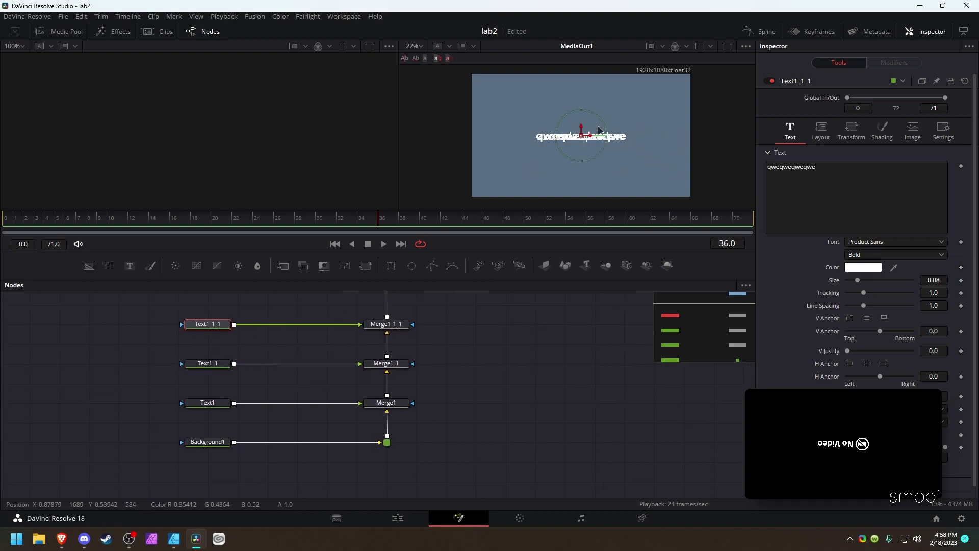
drag(583, 138, 564, 115)
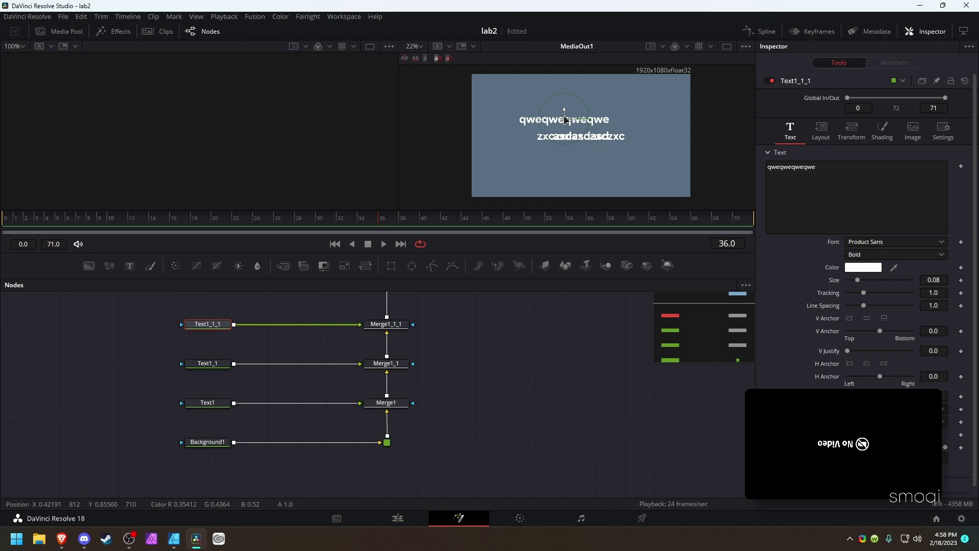
key(ctrl+z)
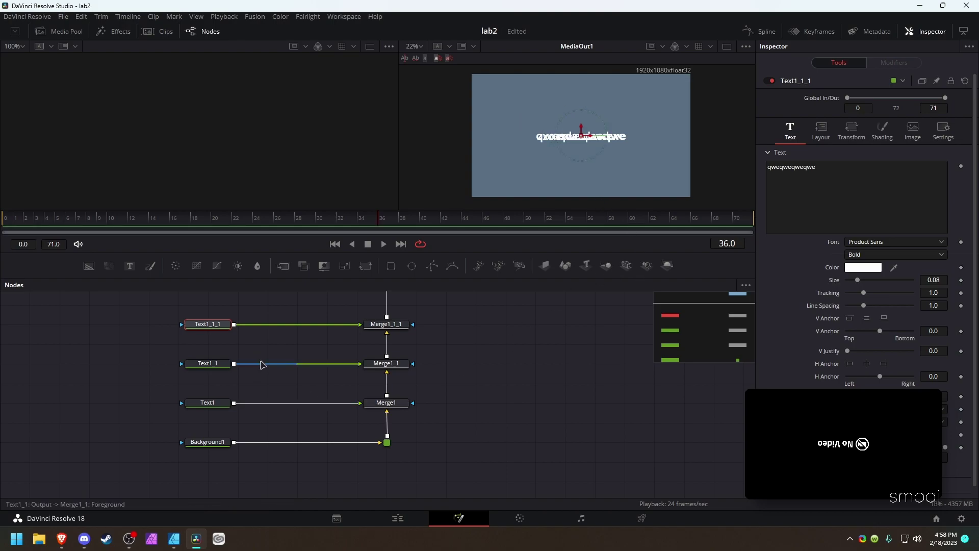
scroll(581, 134, up, 3)
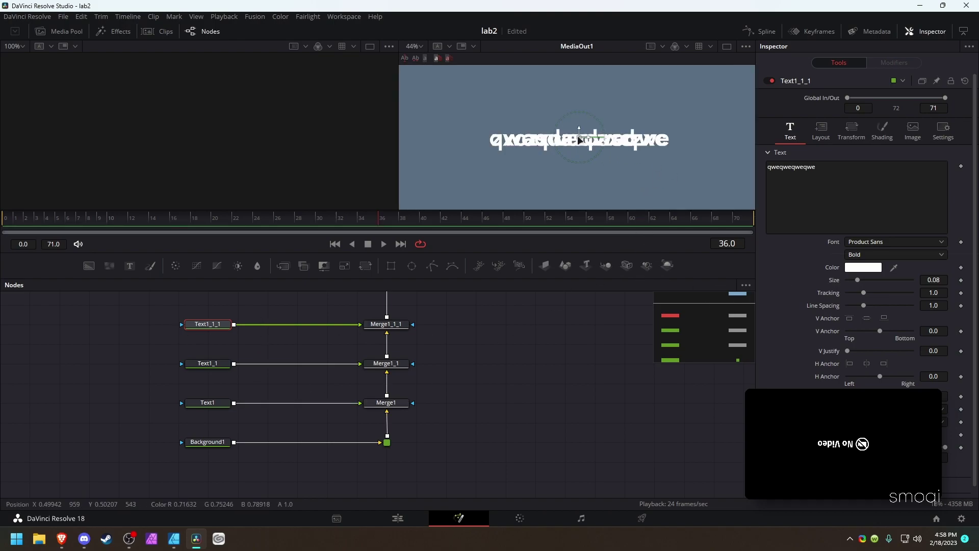
scroll(577, 150, down, 3)
Step: Add a Transform node directly after Text1, between it and Merge1
click(221, 400)
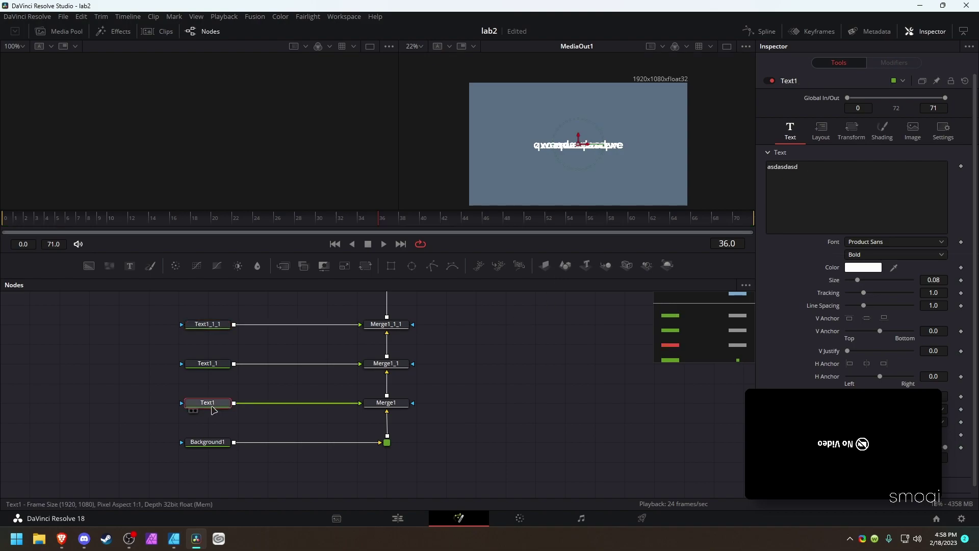
key(shift+space)
text(tr)
key(BackSpace)
key(BackSpace)
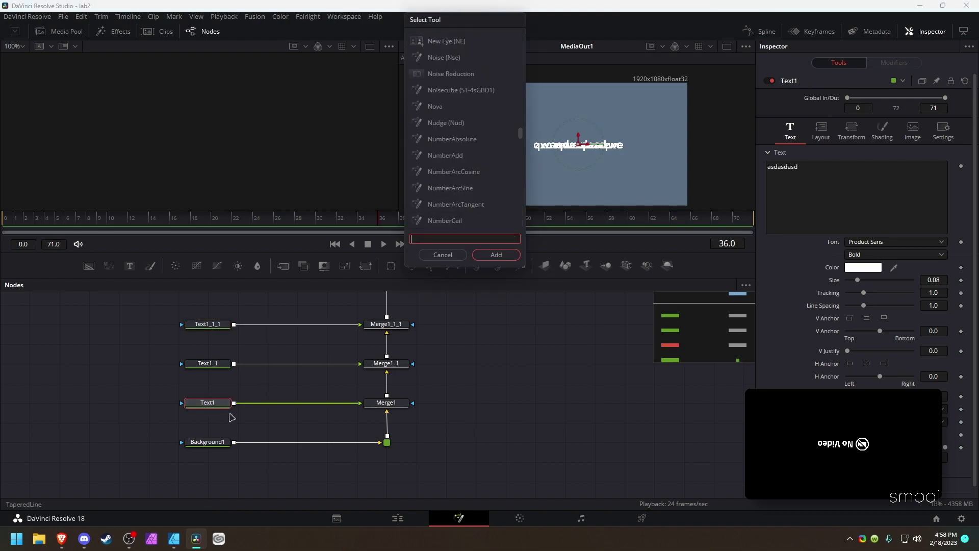
text(transform)
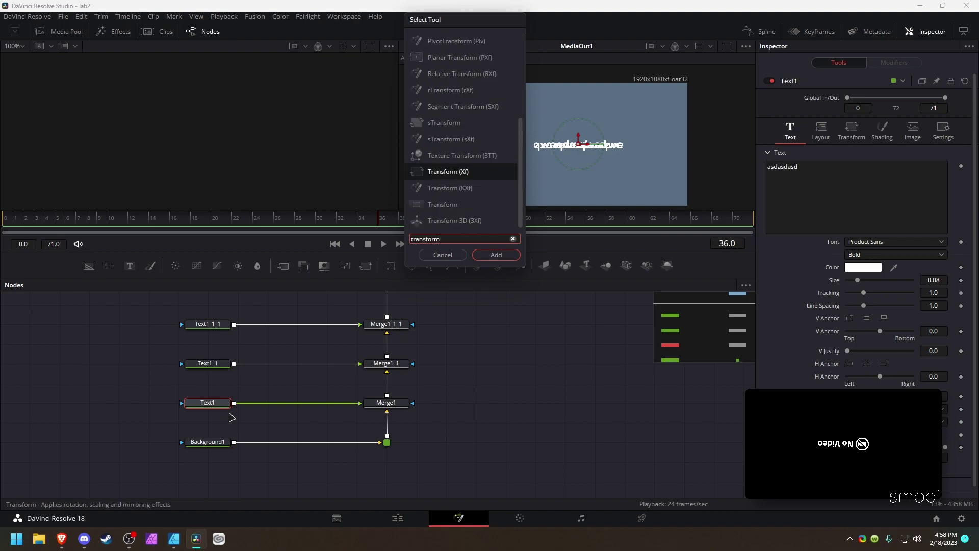
key(Return)
Step: Copy the Transform node and paste a copy after Text1_1 and another after Text1_1_1
key(ctrl+c)
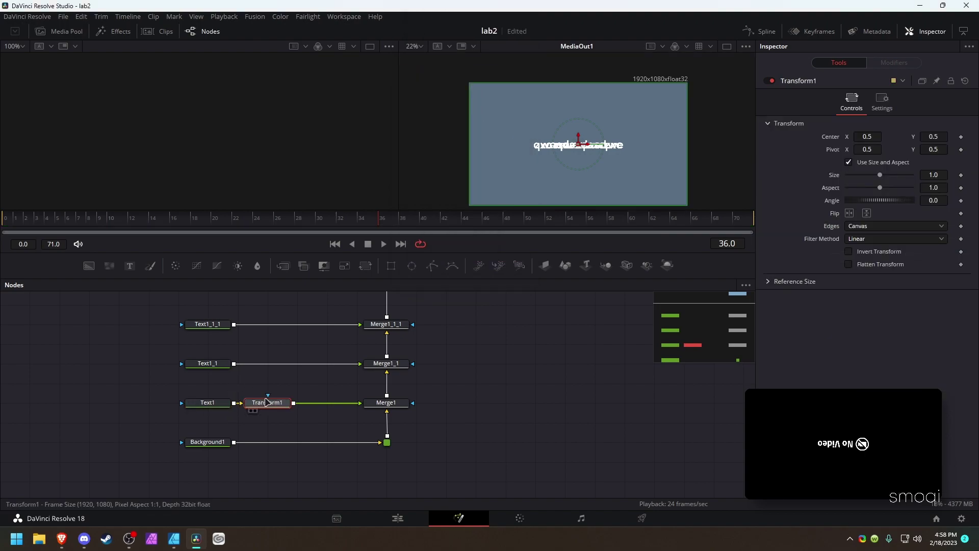
click(224, 363)
key(ctrl+v)
click(224, 324)
key(ctrl+v)
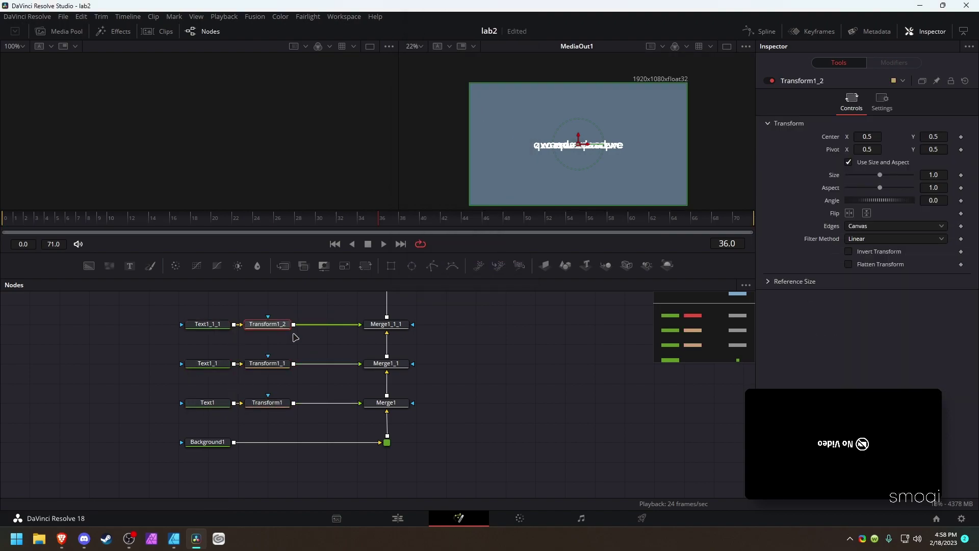
Step: Center the three Transform nodes horizontally between their text nodes and the merge column
drag(266, 332, 295, 326)
drag(268, 365, 298, 365)
drag(273, 404, 302, 404)
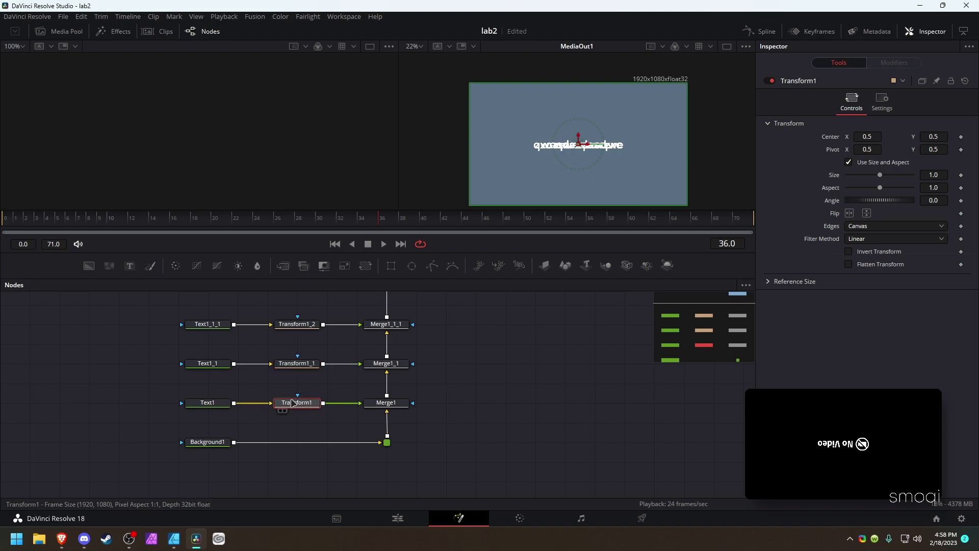
Step: Shift the three text nodes and their Transform nodes together further away from the merge column
drag(179, 311, 321, 416)
drag(308, 405, 249, 405)
click(317, 423)
drag(112, 304, 271, 405)
Step: Rename the Transform node on the Text1 row as pos
click(273, 405)
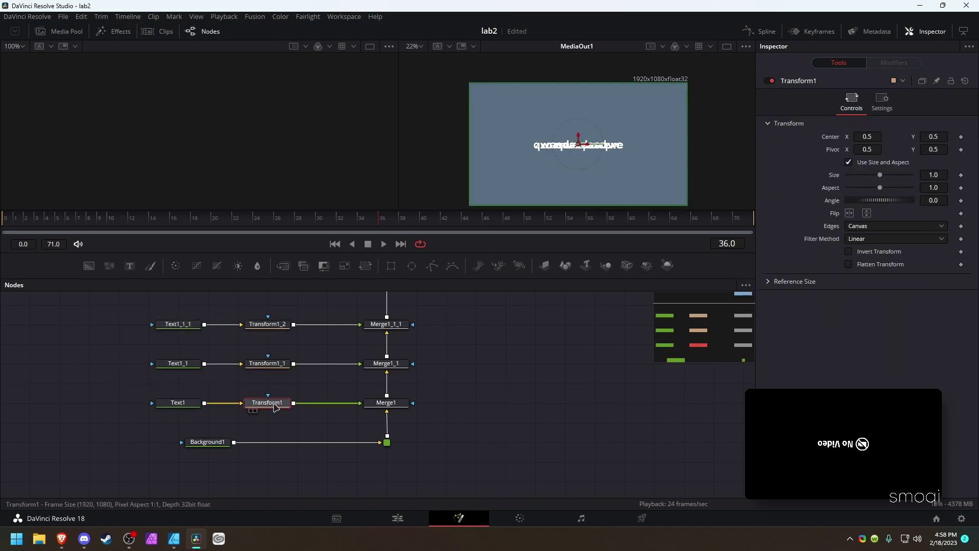
key(F2)
text(pos)
key(Return)
Step: Rename the Transform1_1 and Transform1_2 nodes as pos too, matching the Text1 row
click(267, 366)
key(F2)
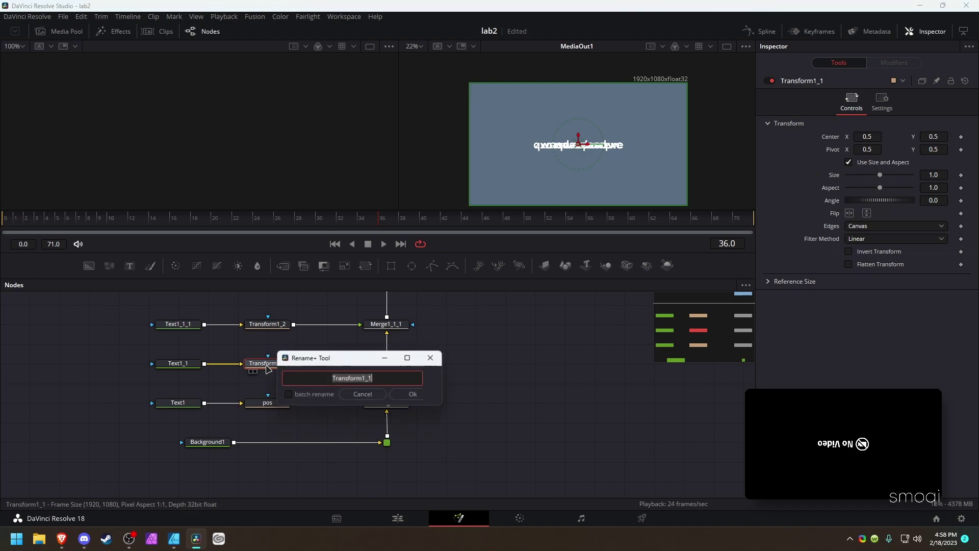
text(pos)
key(Return)
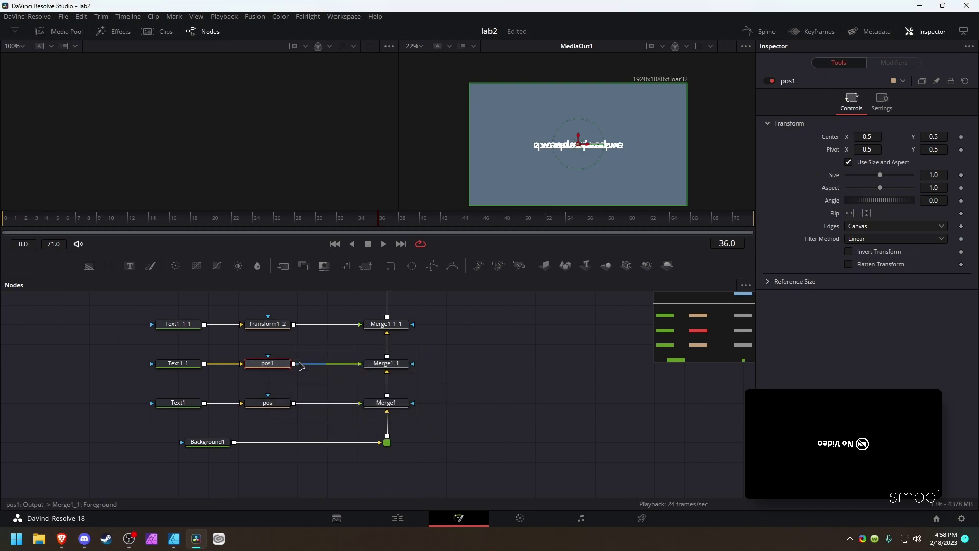
click(278, 327)
key(F2)
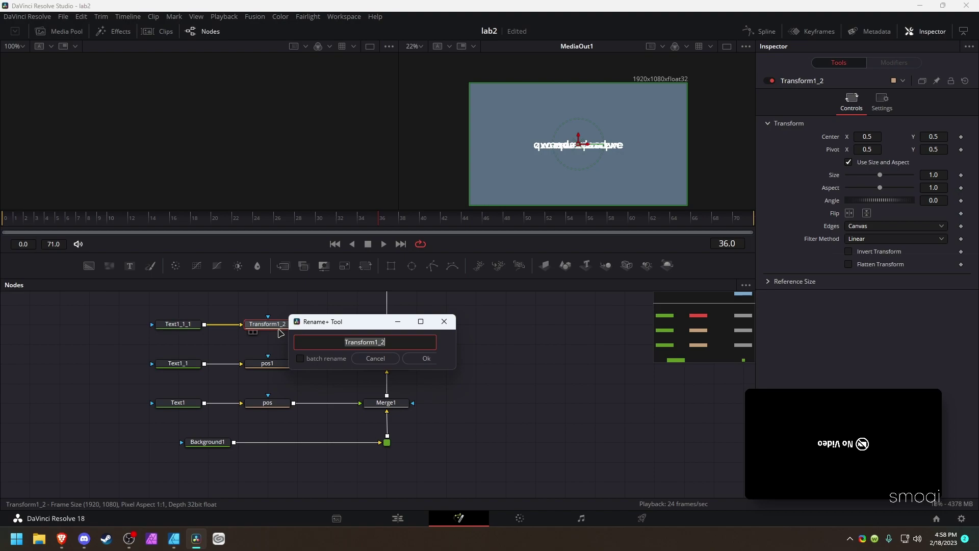
text(pos2)
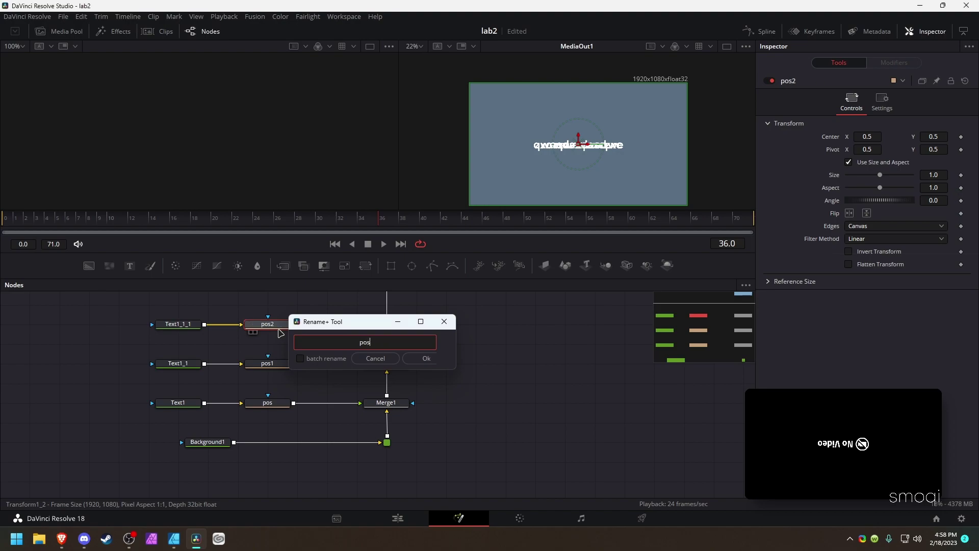
key(Return)
Step: Use the pos1 node to move the "zxczxc…" text slightly up and across to the frame's right edge
click(253, 408)
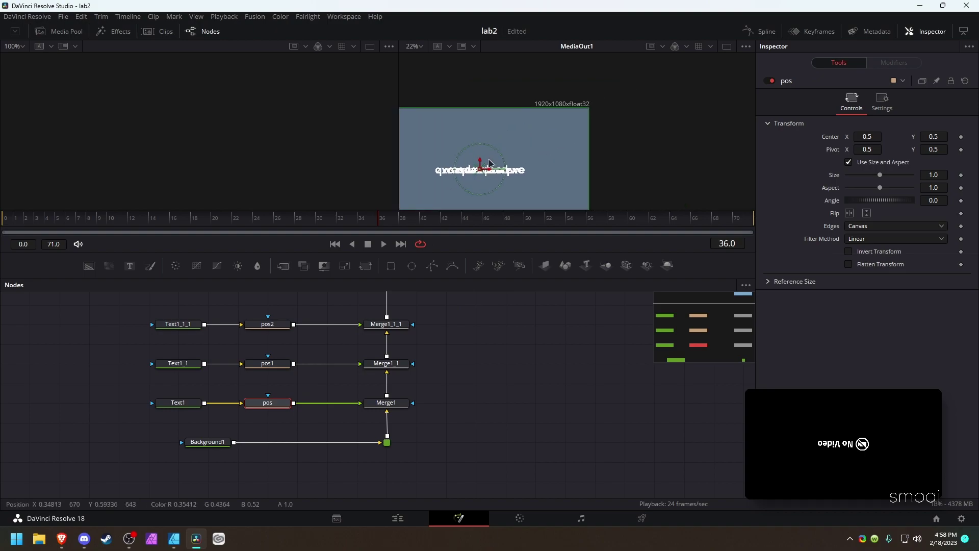
click(267, 364)
drag(499, 151, 617, 141)
Step: Use the pos2 node to move the "qweqweqweqwe" text beyond the frame's right edge, with its center at about X 1.49, Y 0.75
click(267, 324)
scroll(597, 138, down, 3)
drag(515, 153, 676, 130)
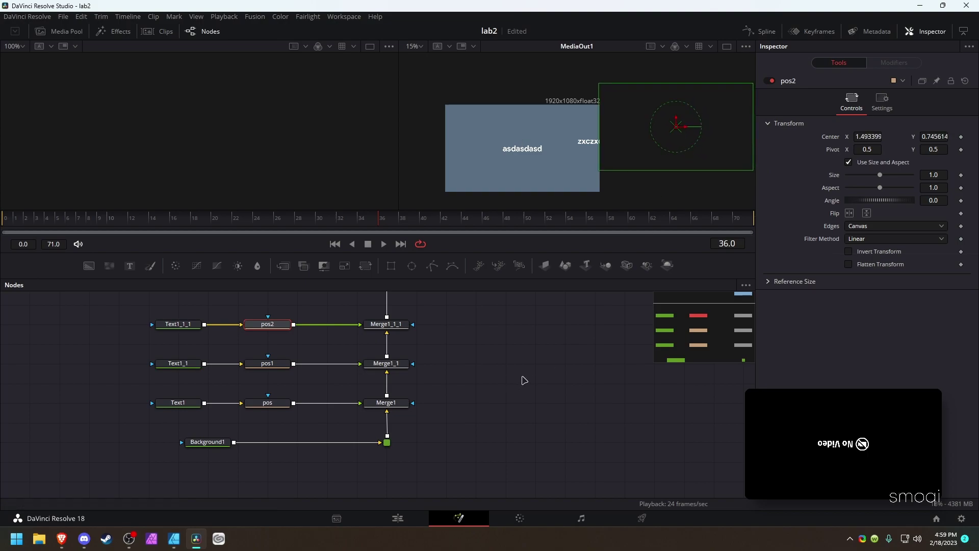
Step: Find the Transform (Xf) tool for adding it after Merge1_1_1, ahead of MediaOut1
click(525, 378)
scroll(419, 379, up, 1)
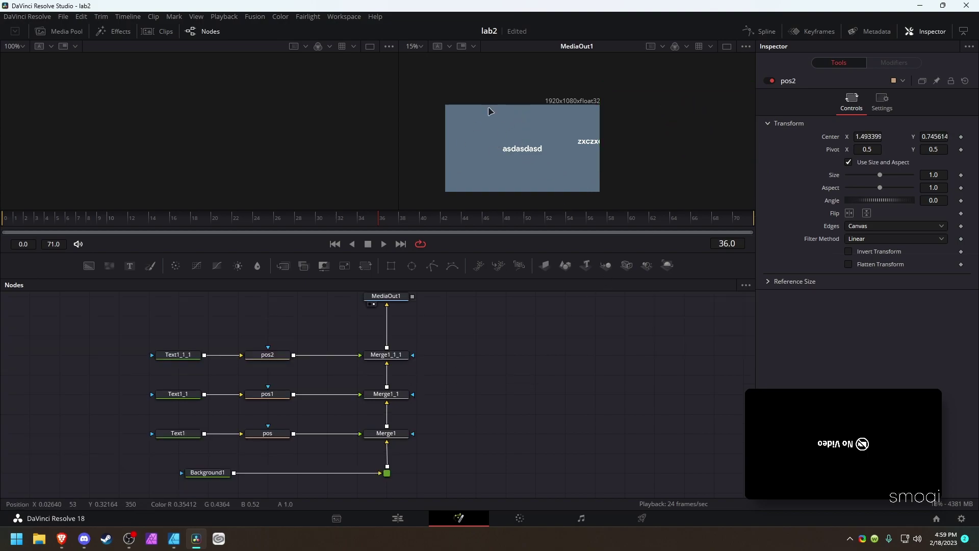
click(401, 355)
key(shift+space)
text(transform)
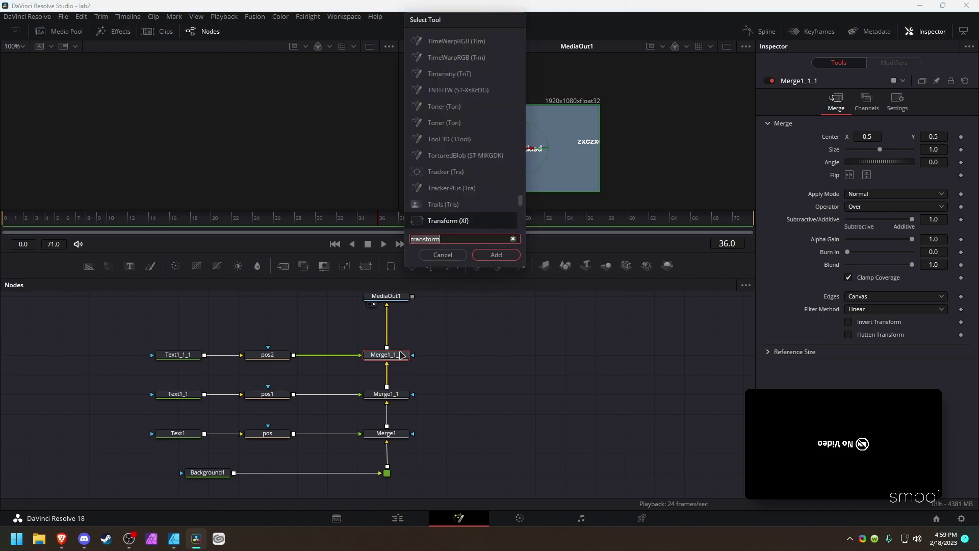
key(BackSpace)
key(BackSpace)
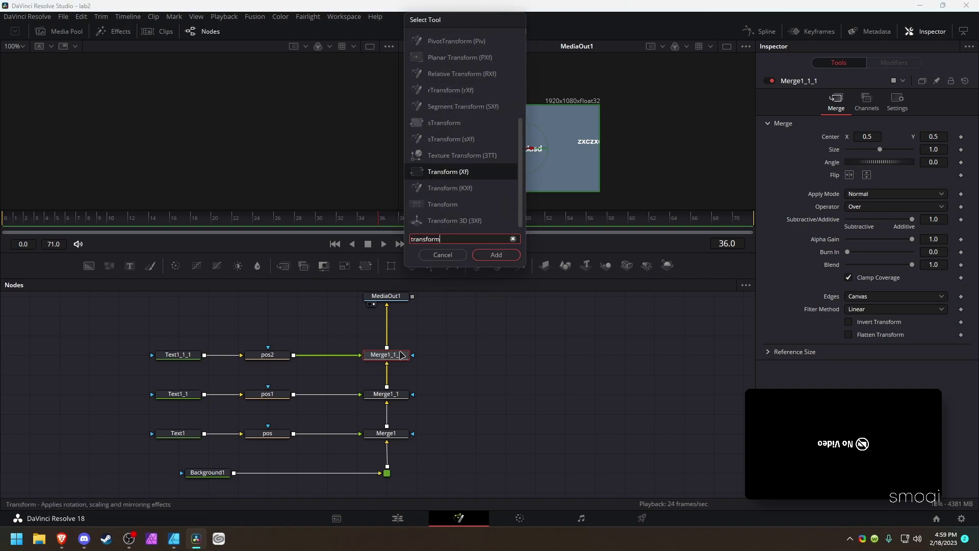